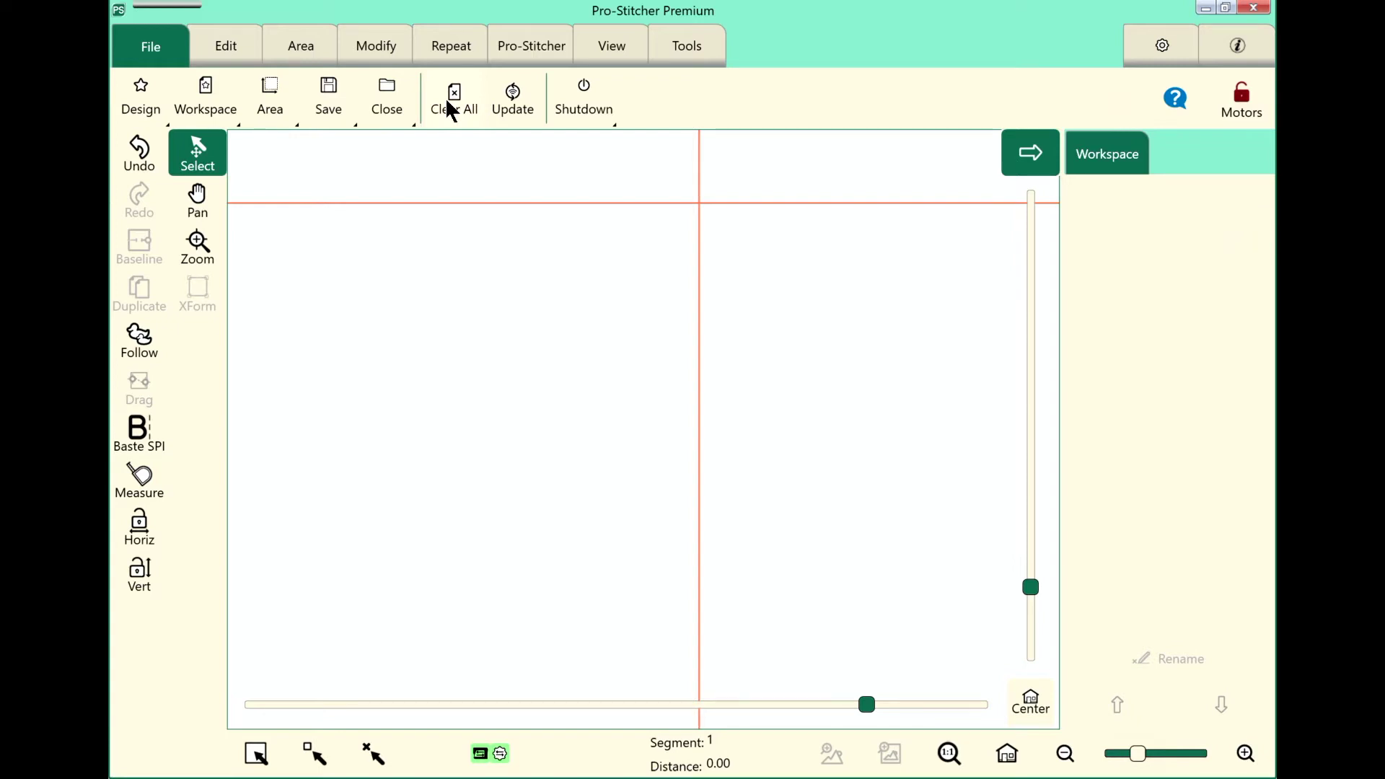
- Open the Block of Lines design from the Blocks folder of 1-PS Designs
left_click(141, 98)
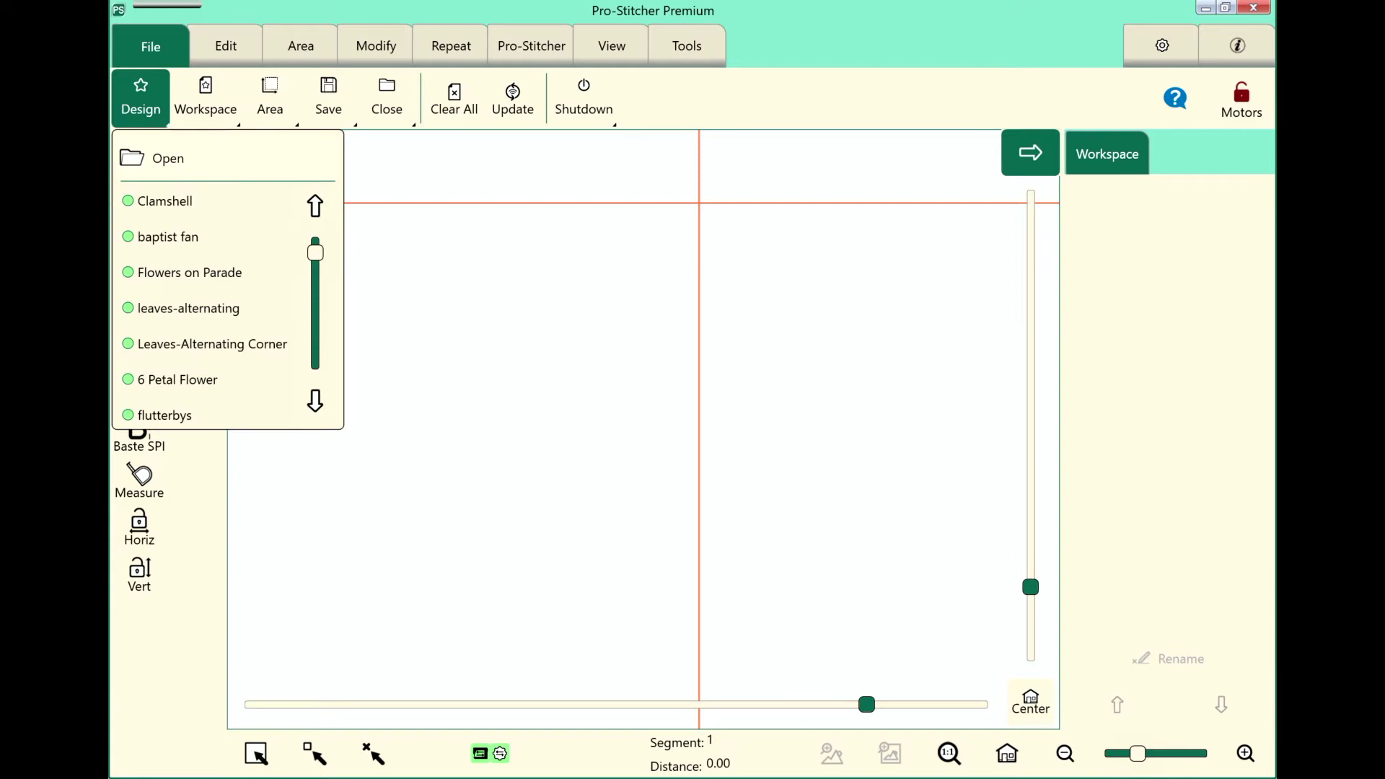
left_click(168, 158)
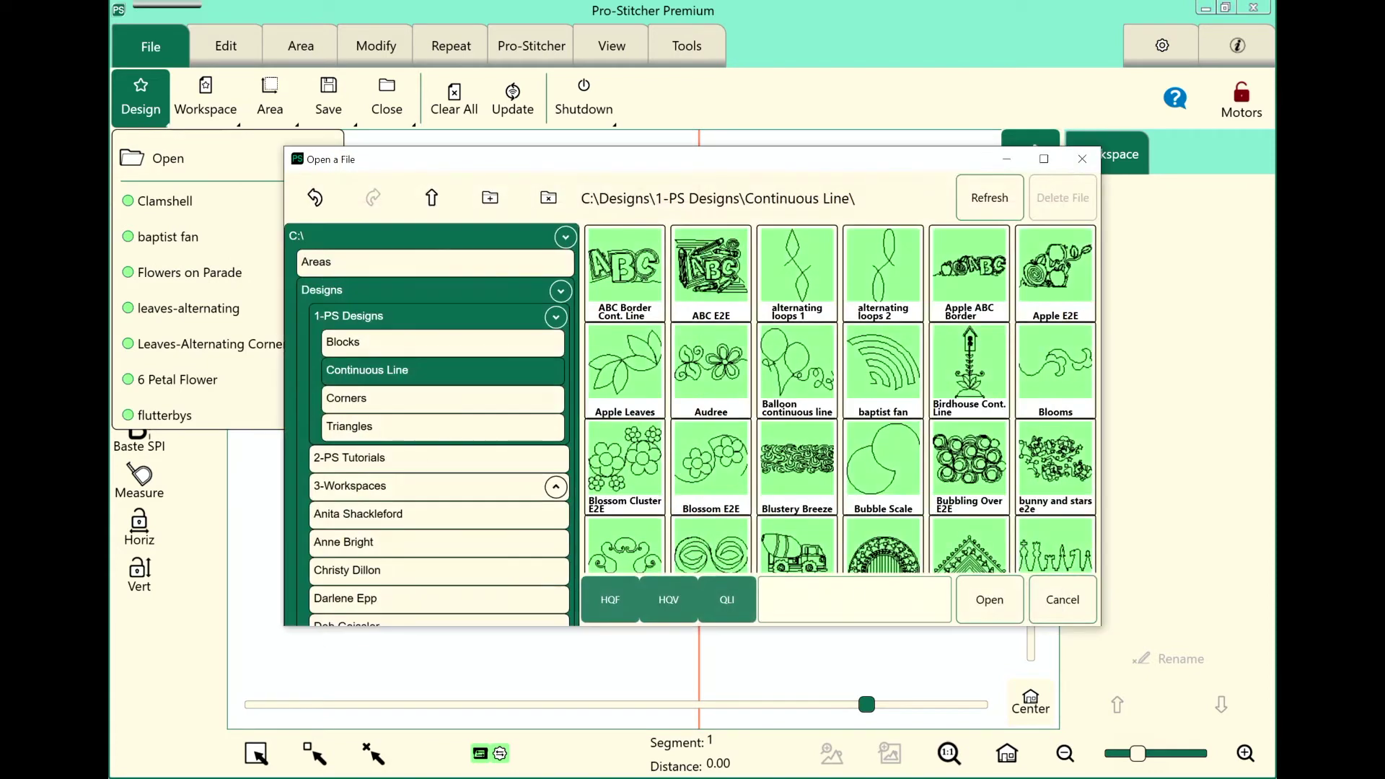
left_click(442, 342)
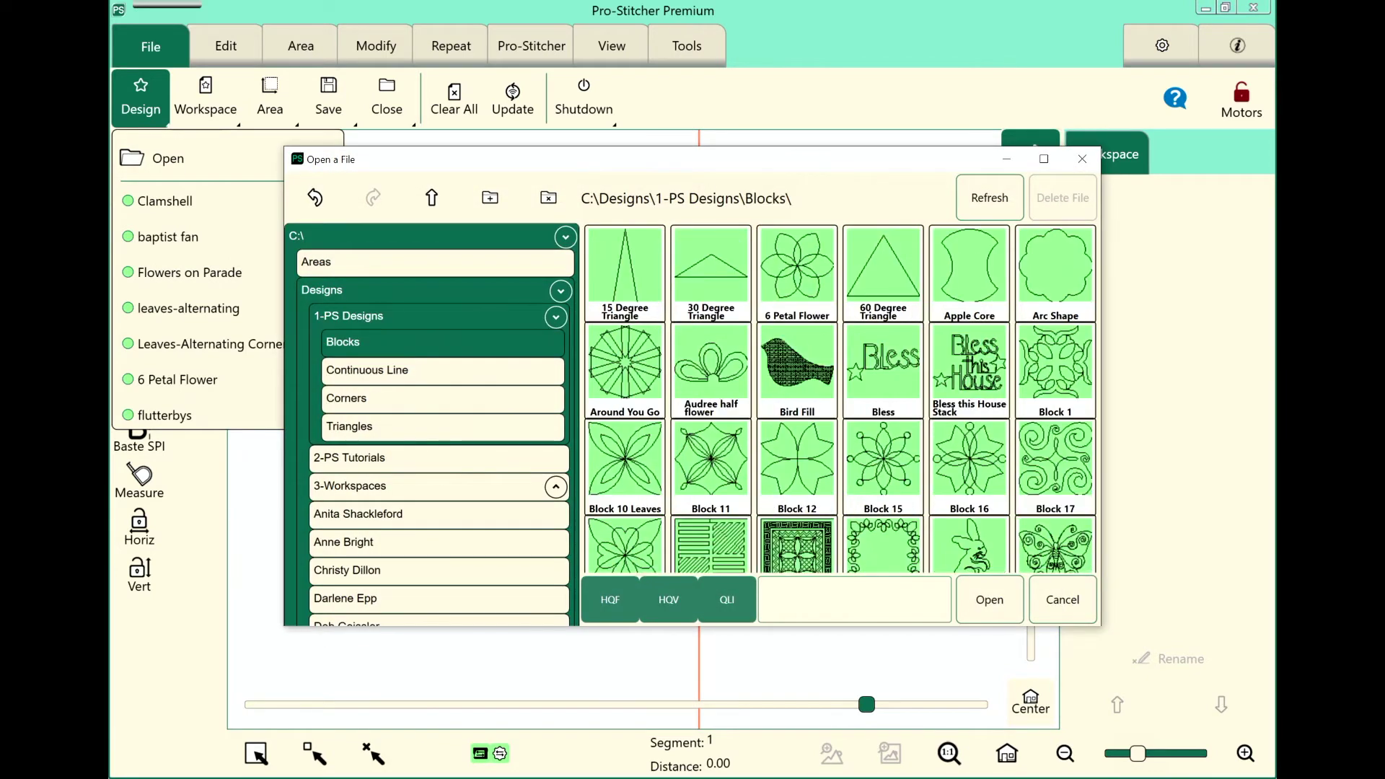
scroll(839, 398, "down", 3)
left_click(710, 388)
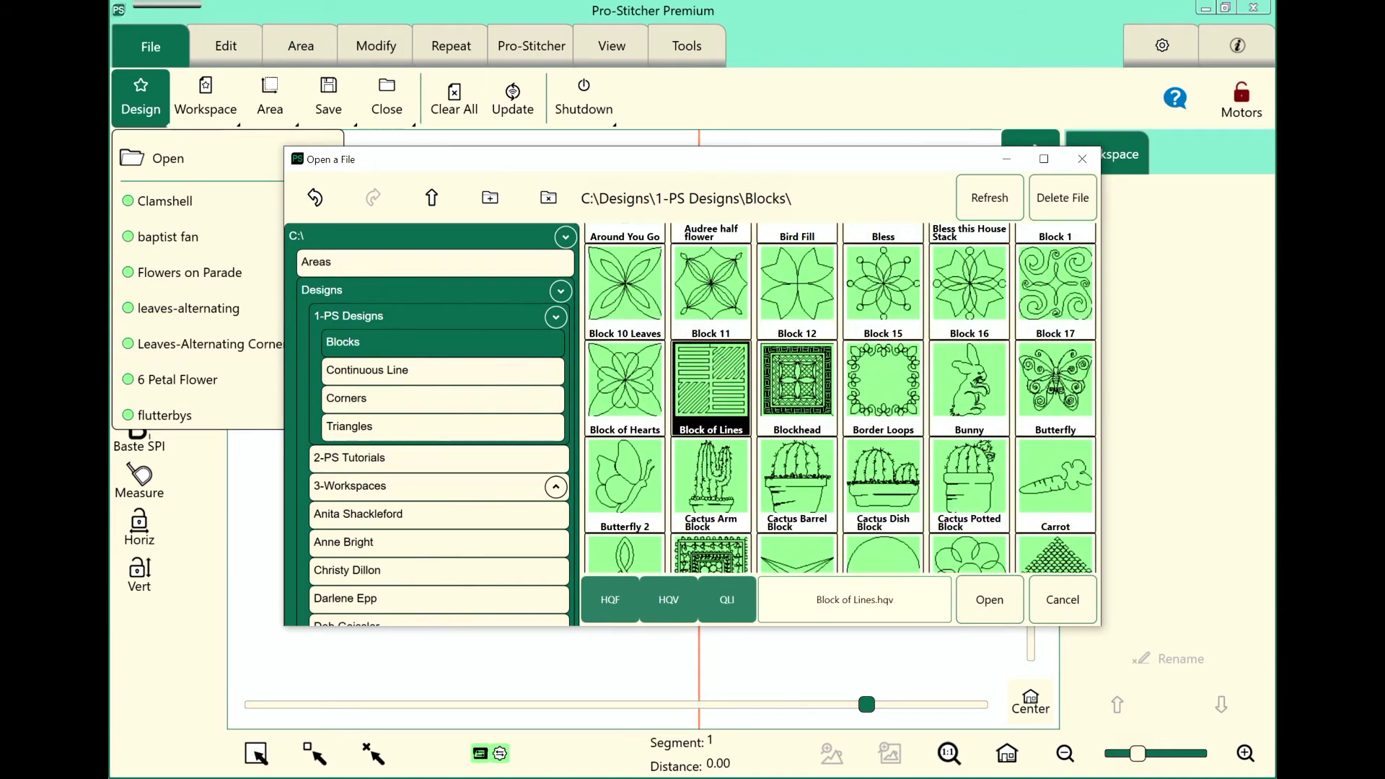
left_click(988, 599)
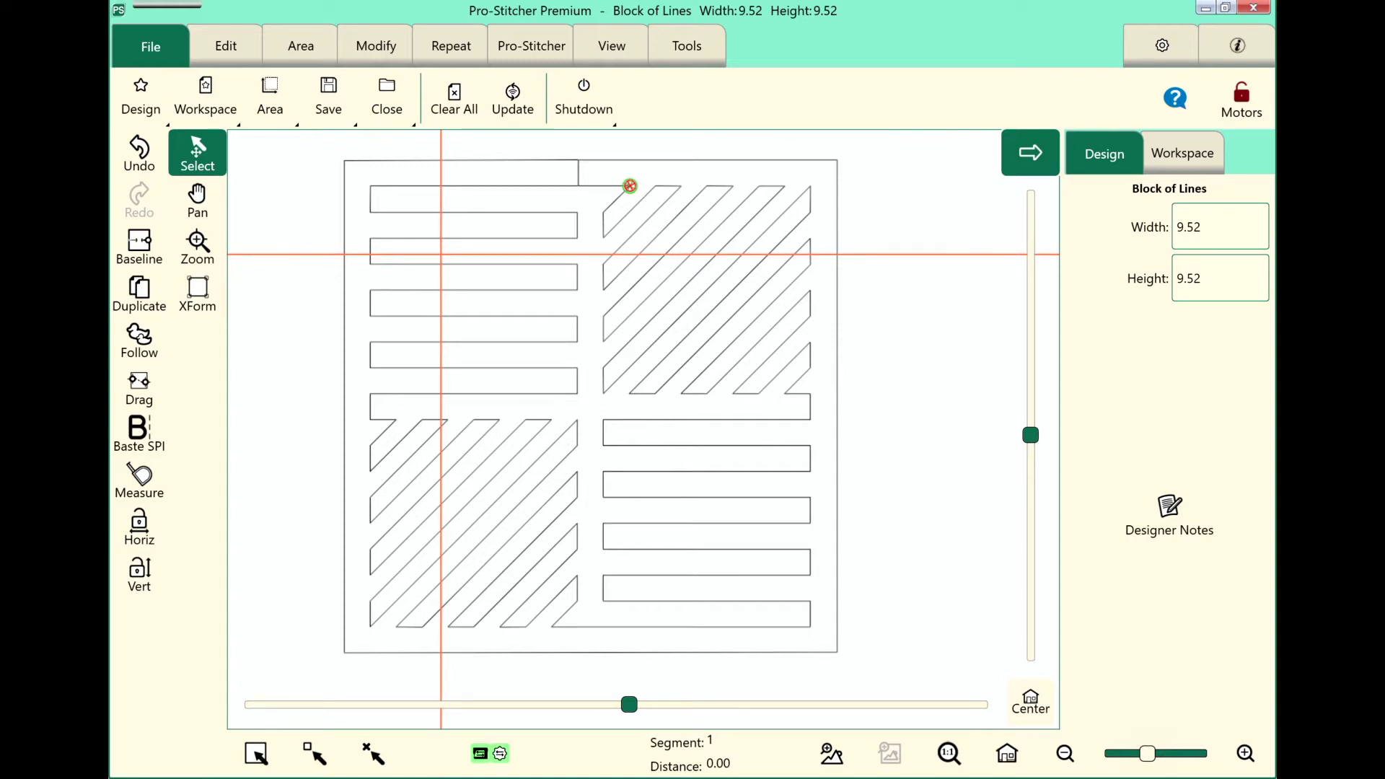
- Define a two-corner area about 5.75 wide by 5.38 high over the middle of the block design
left_click(302, 45)
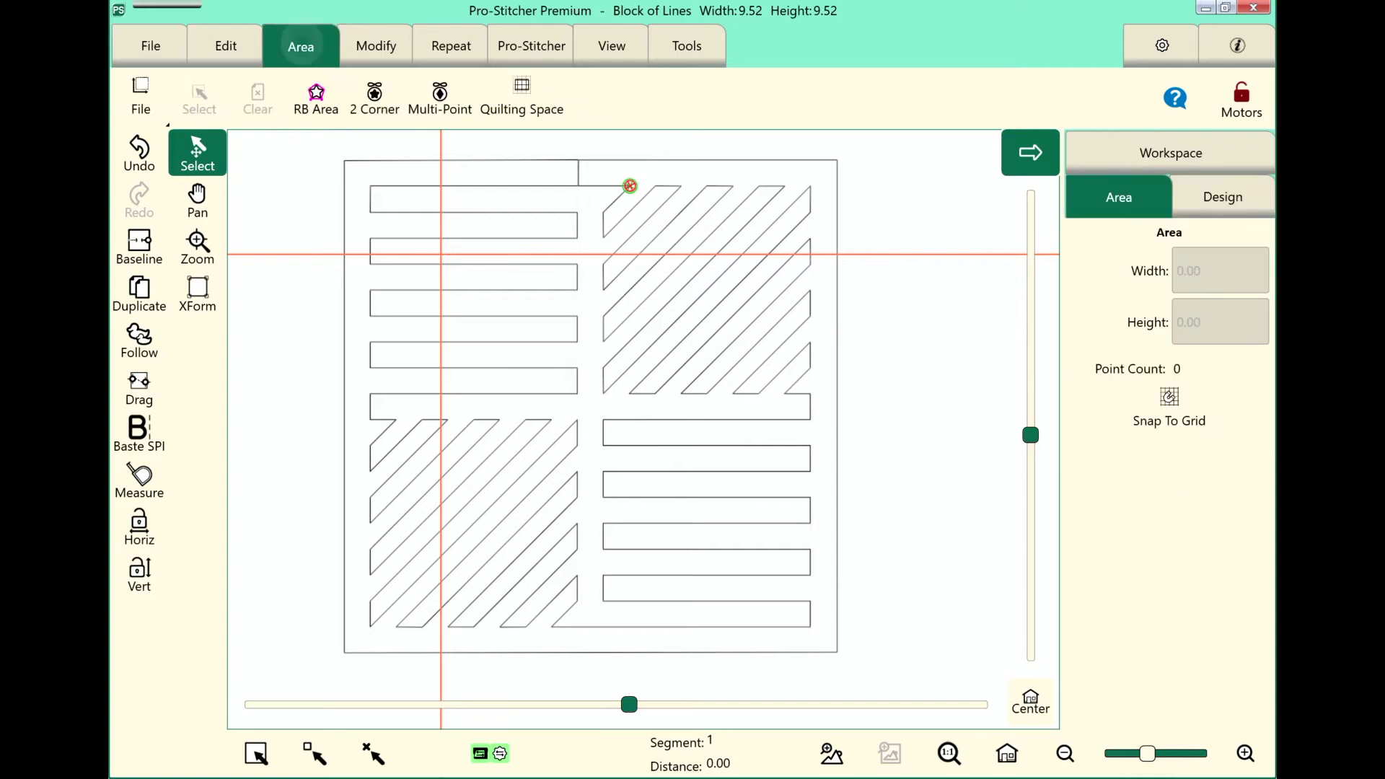
left_click(374, 99)
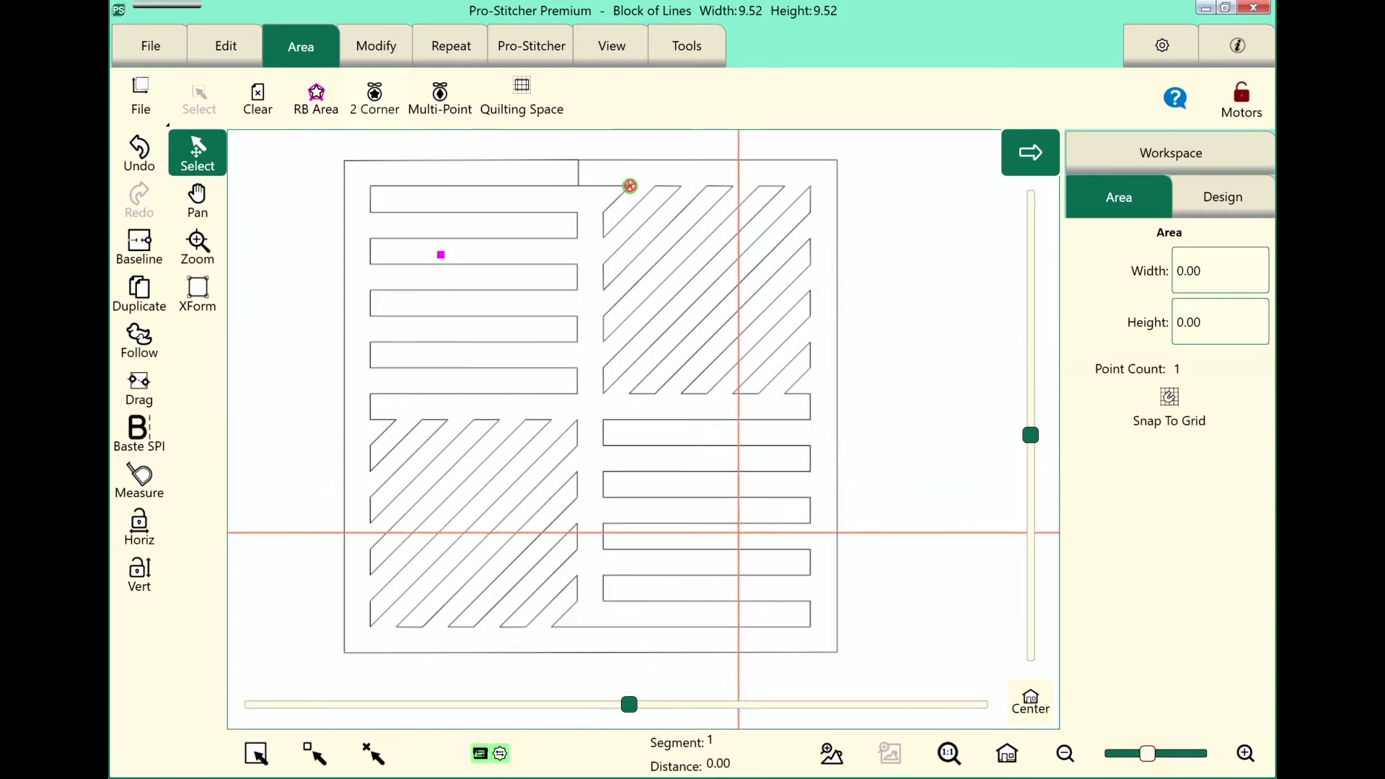
left_click(374, 98)
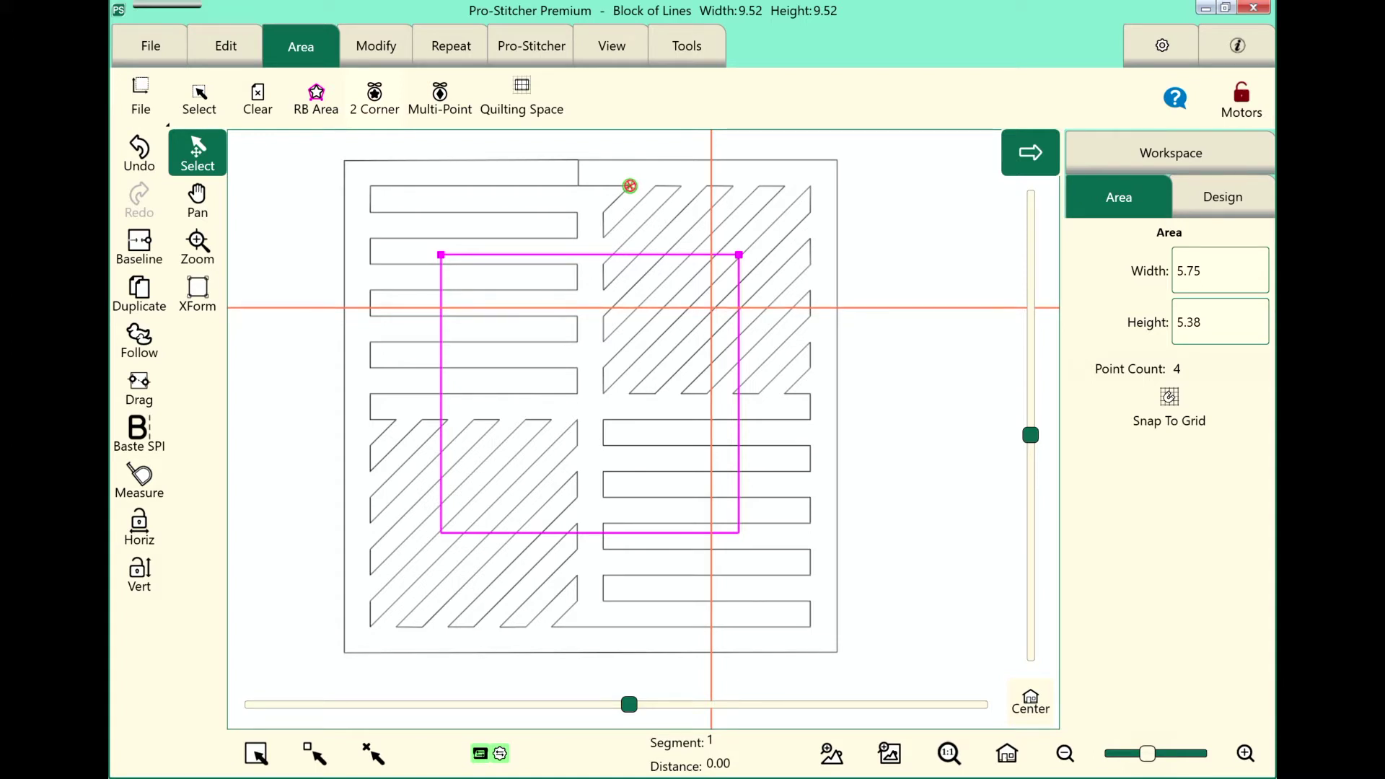
- Crop away the design outside the area with the cut edges joined, and hide the area outline
left_click(376, 46)
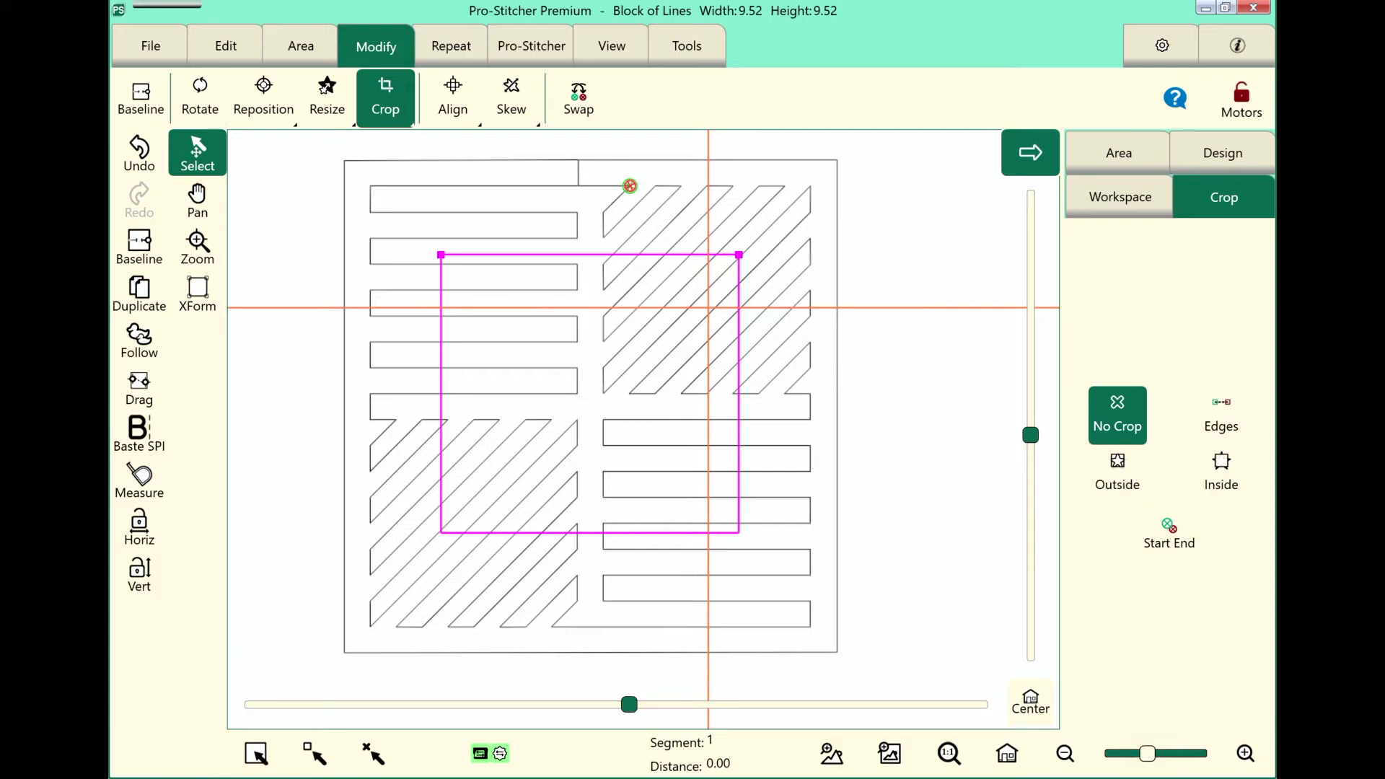
left_click(1117, 472)
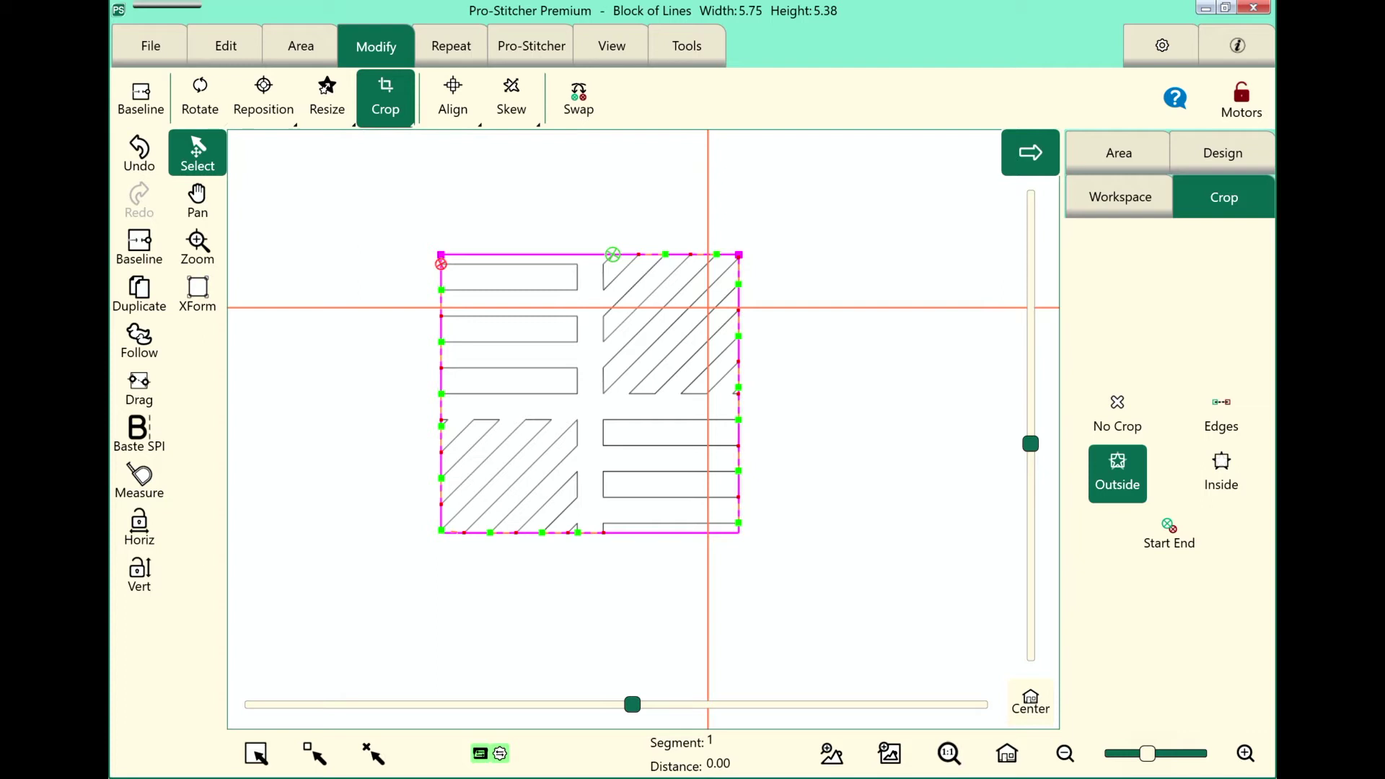
left_click(1221, 414)
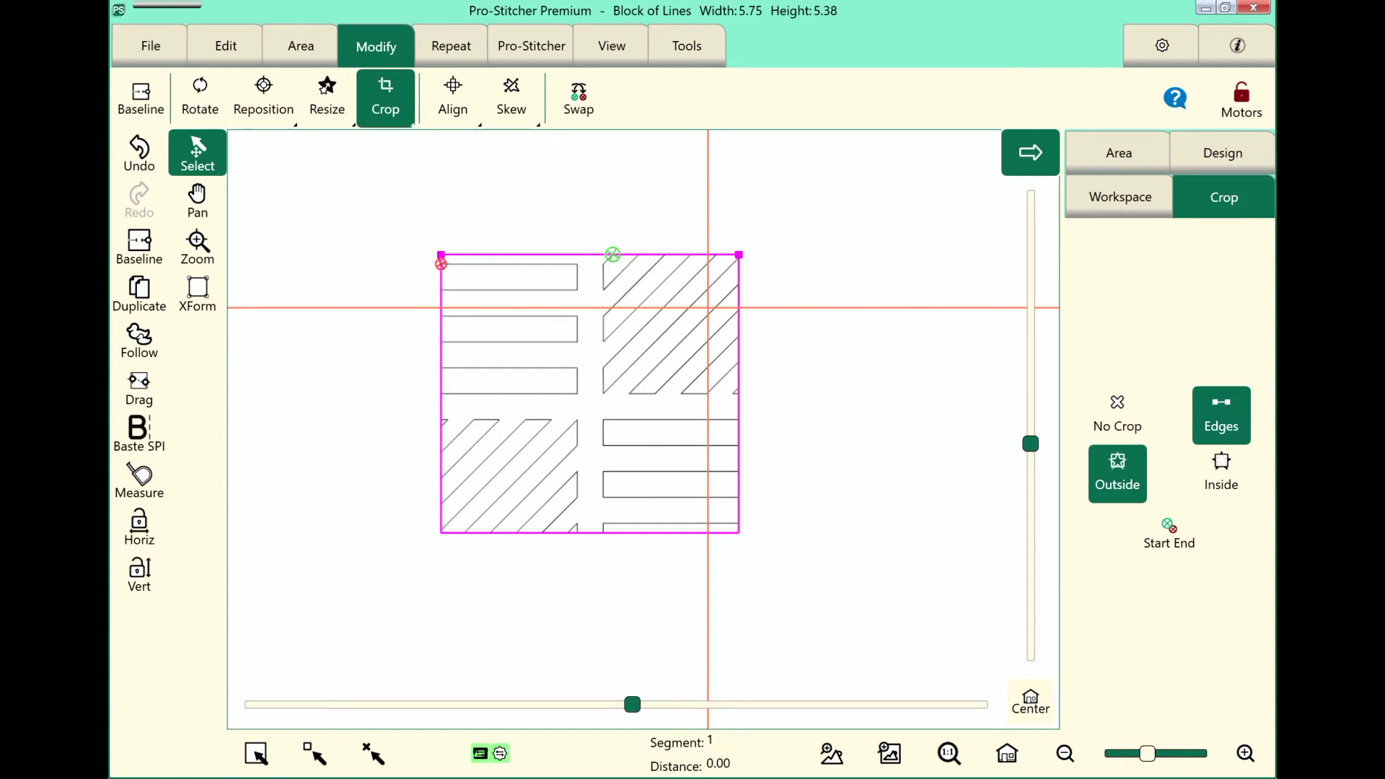
left_click(612, 46)
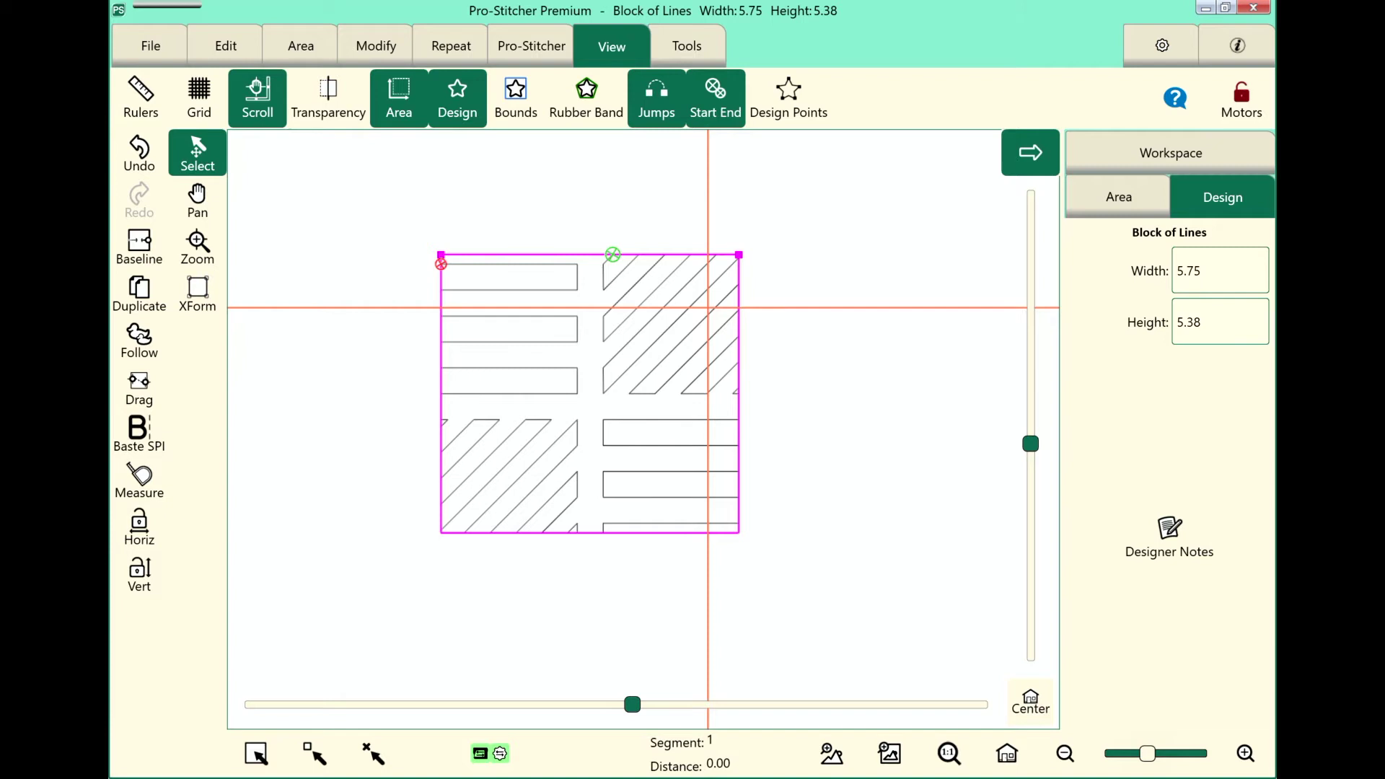
left_click(410, 99)
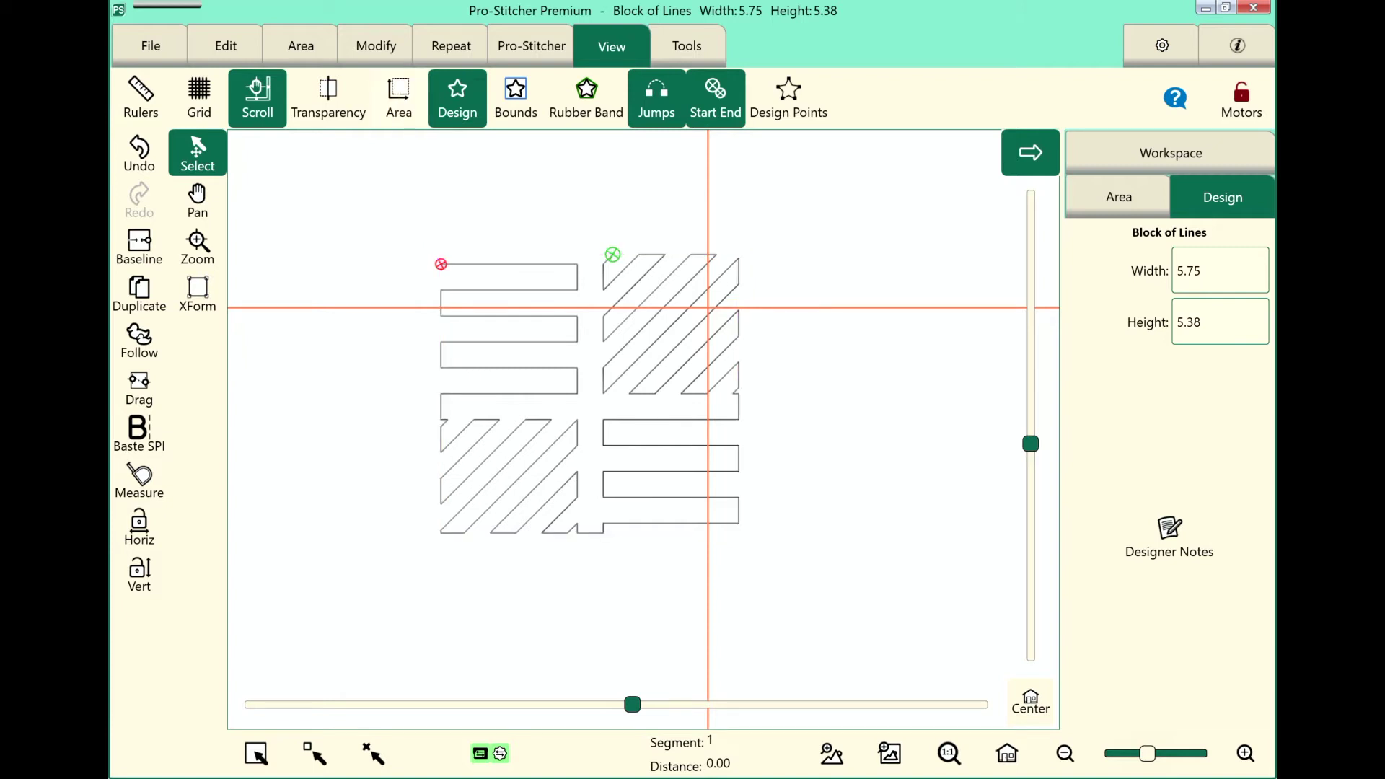
- Turn off edge joining for the outside crop and show the area outline again
left_click(376, 46)
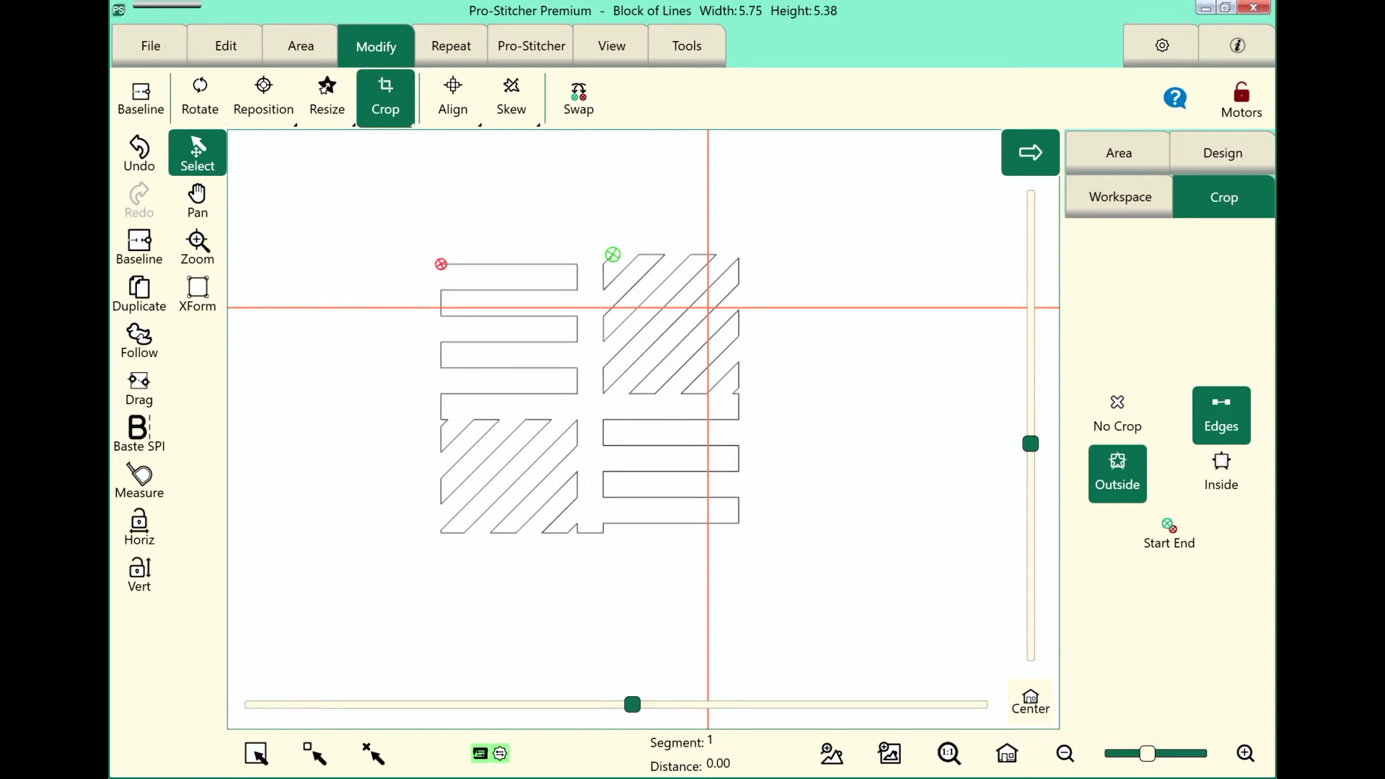
left_click(1221, 416)
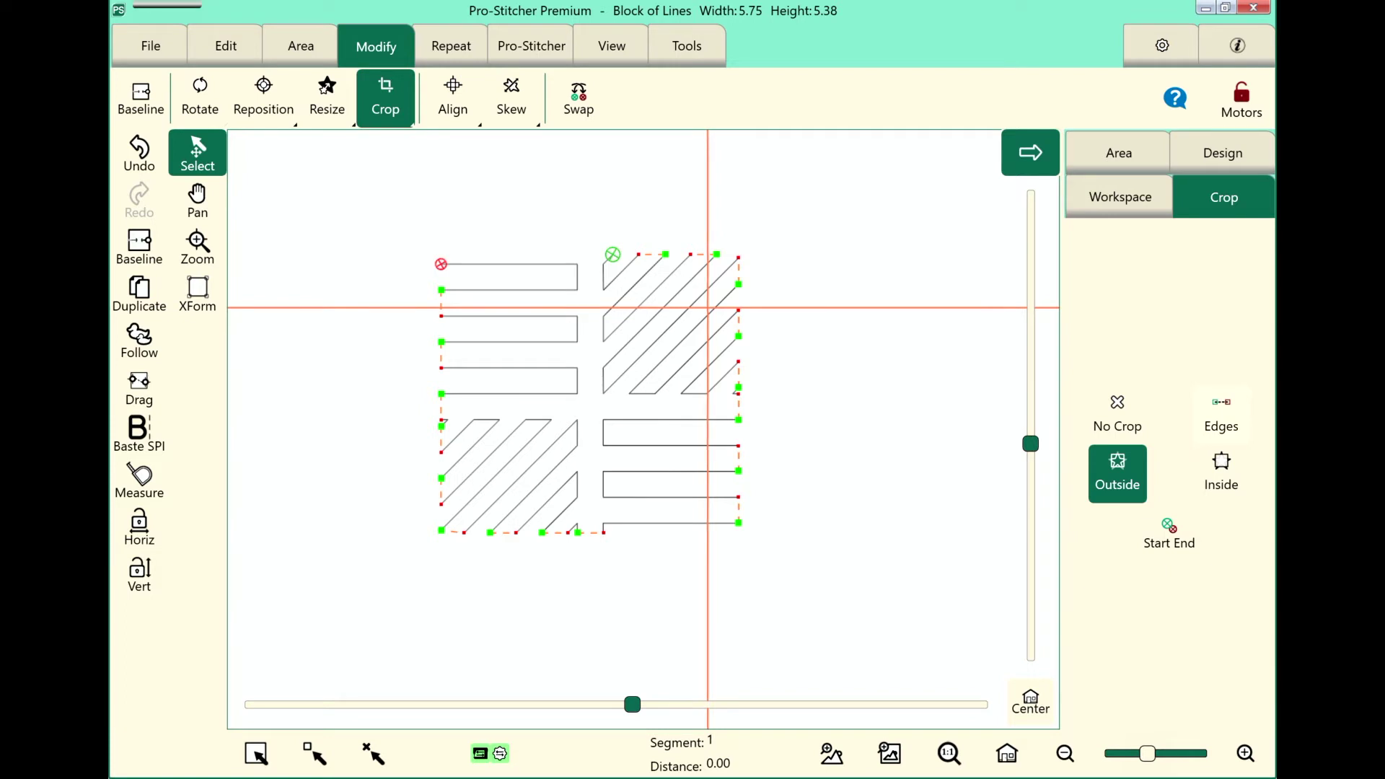
left_click(611, 46)
left_click(401, 99)
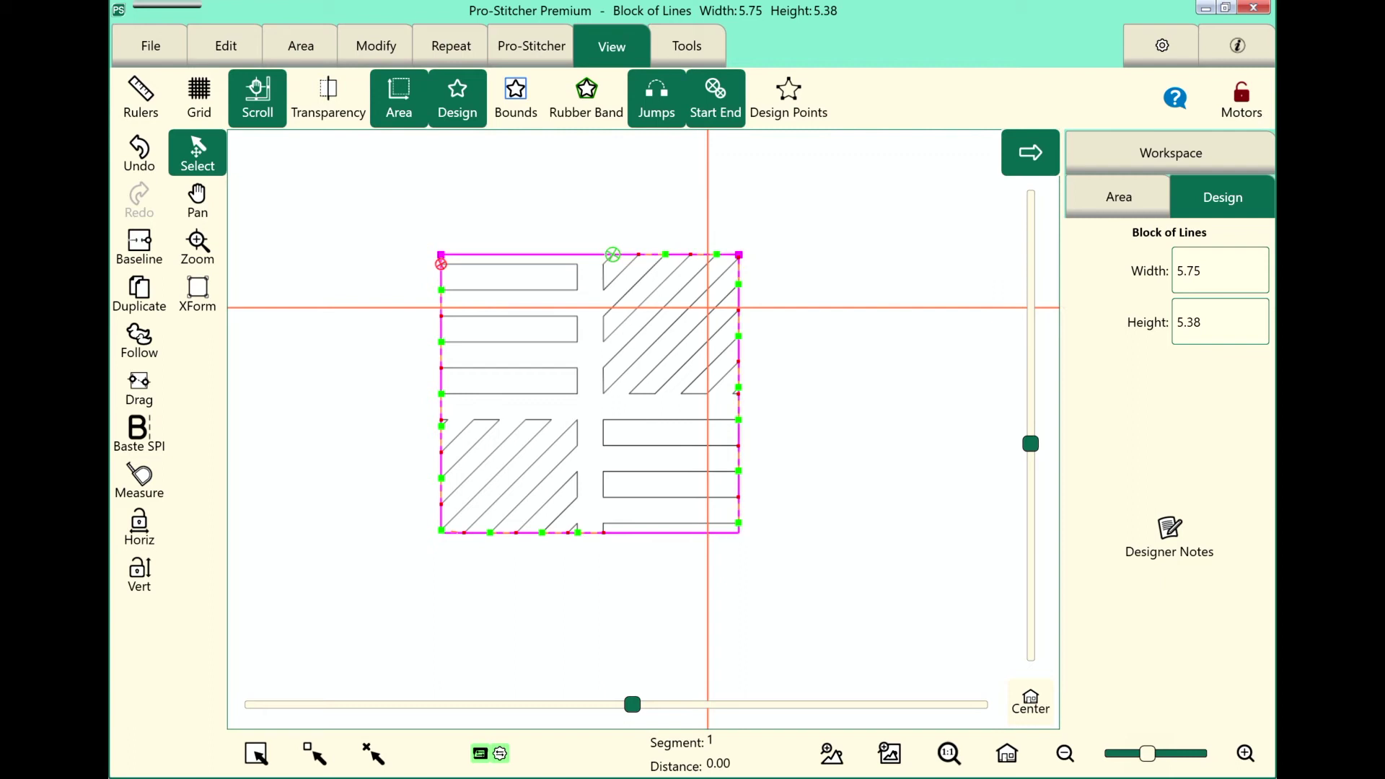
- Remove the outside crop and crop away the part of the design inside the area instead
left_click(376, 46)
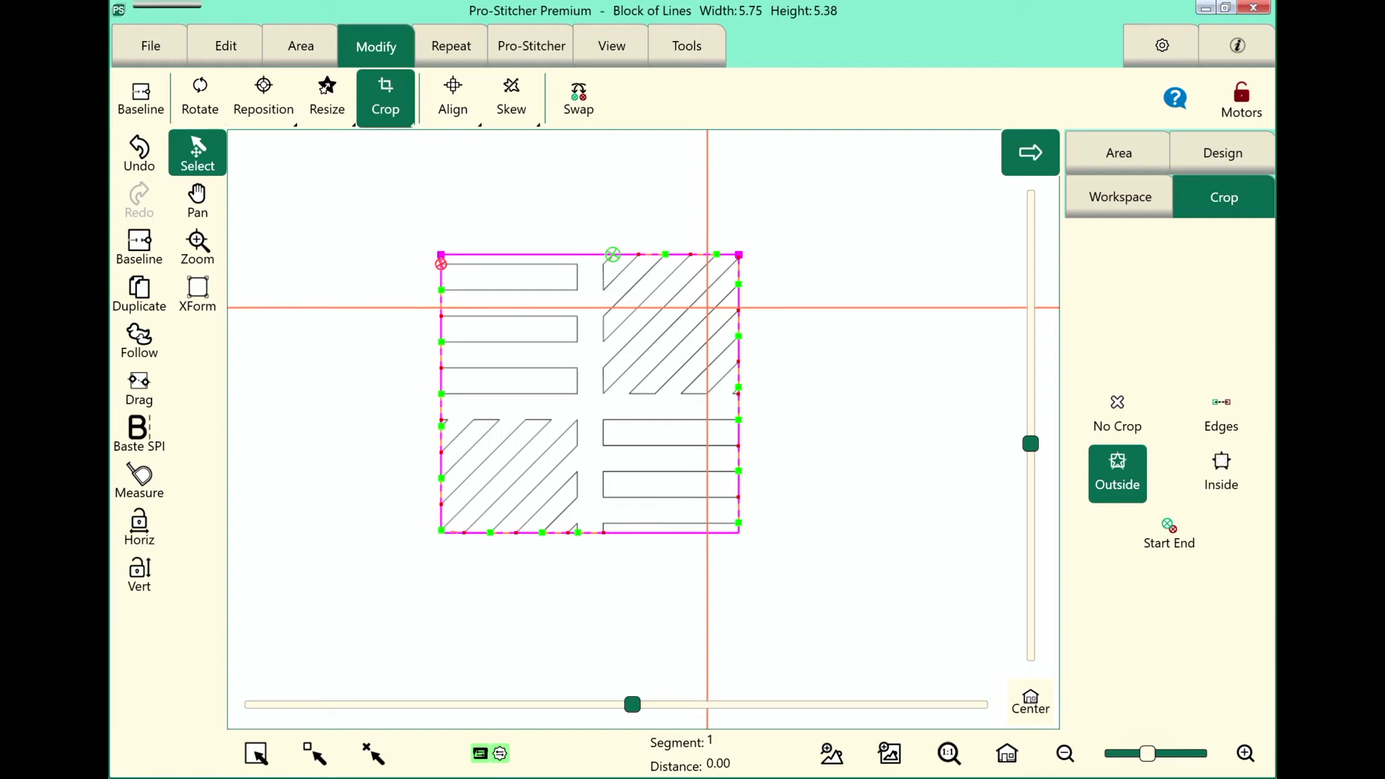
left_click(1117, 414)
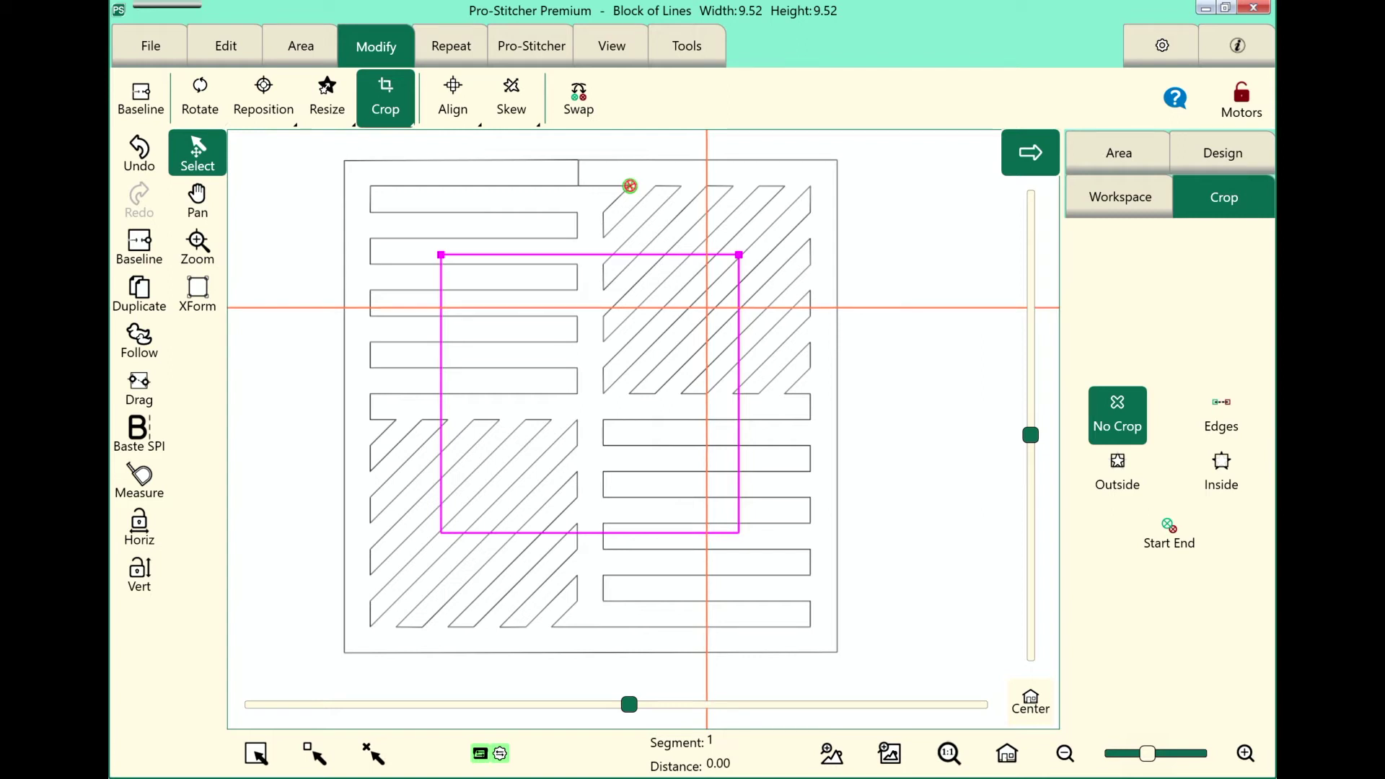
left_click(1220, 472)
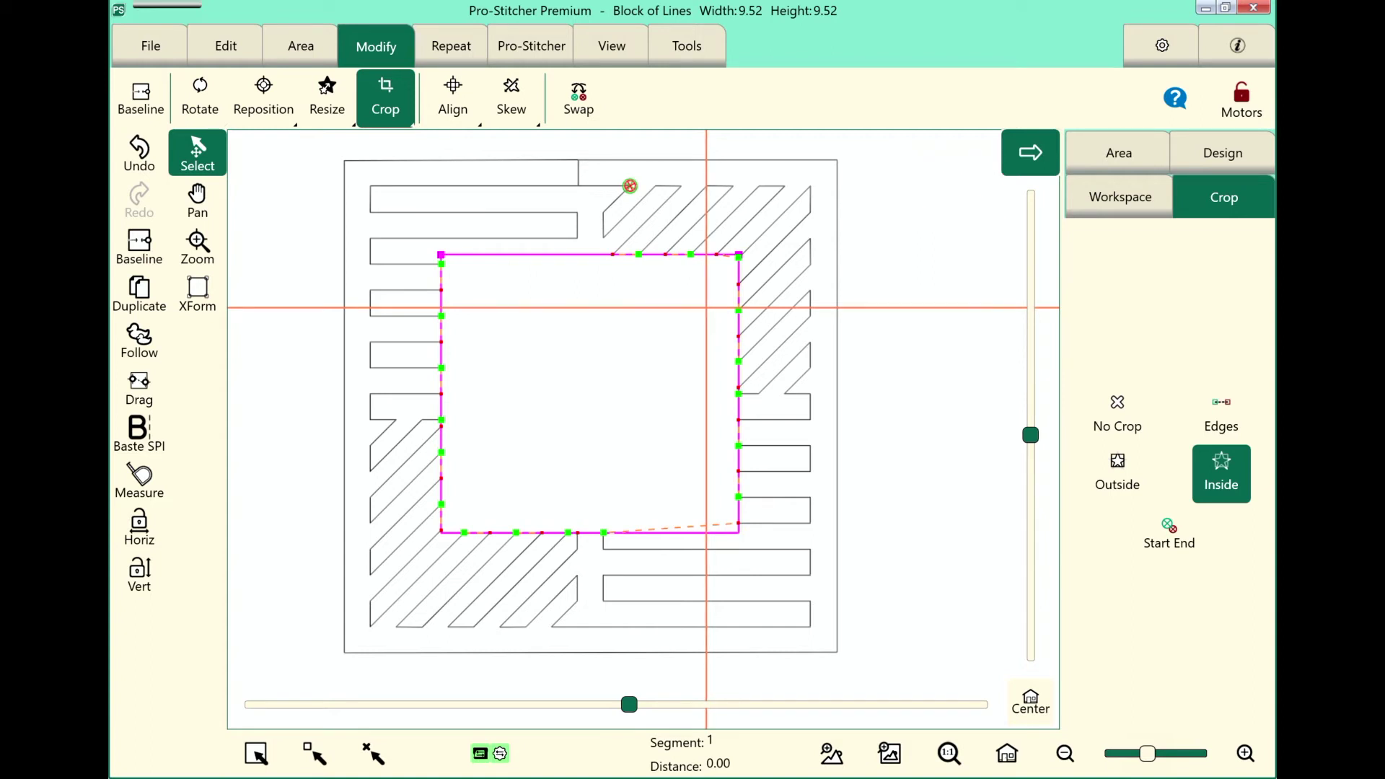
- Try edge joining on and off for the inside crop, and restore the uncropped design
left_click(1221, 413)
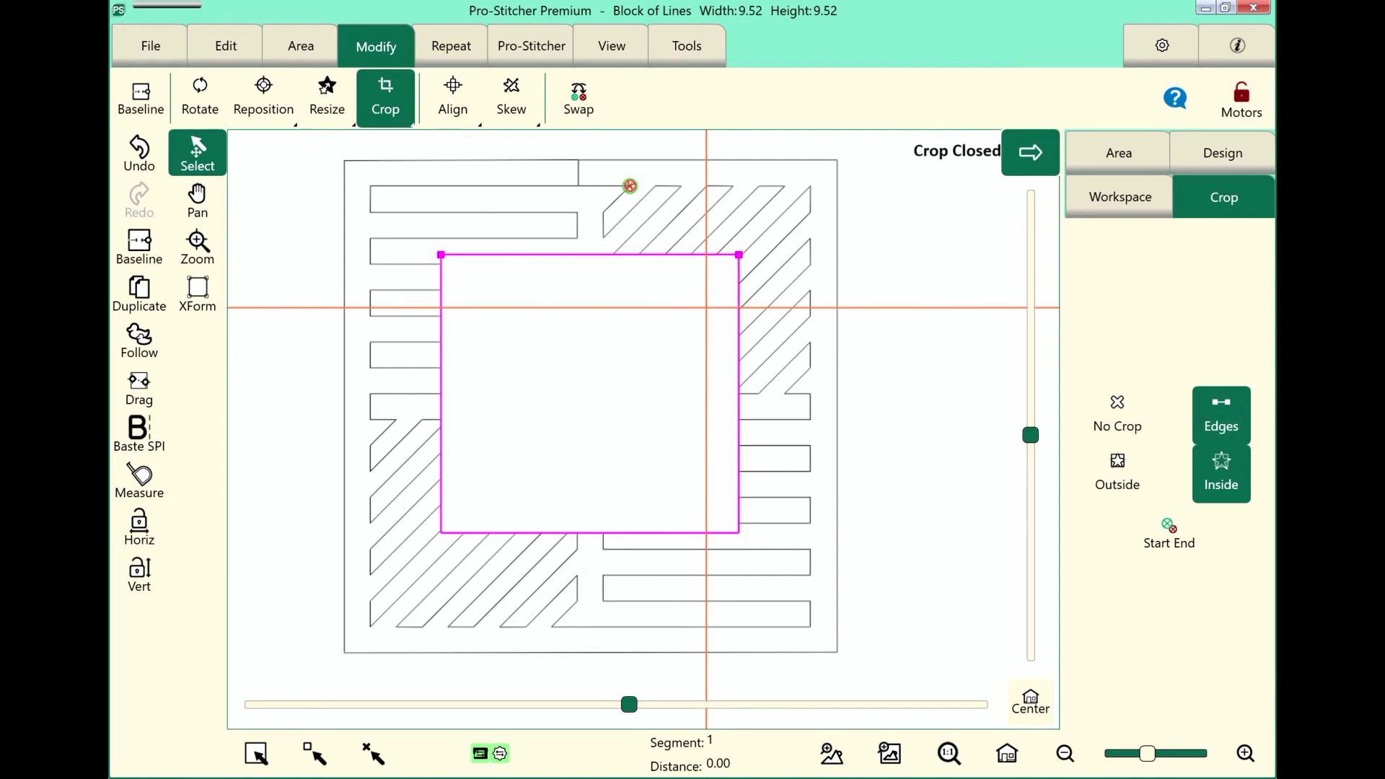
left_click(1223, 411)
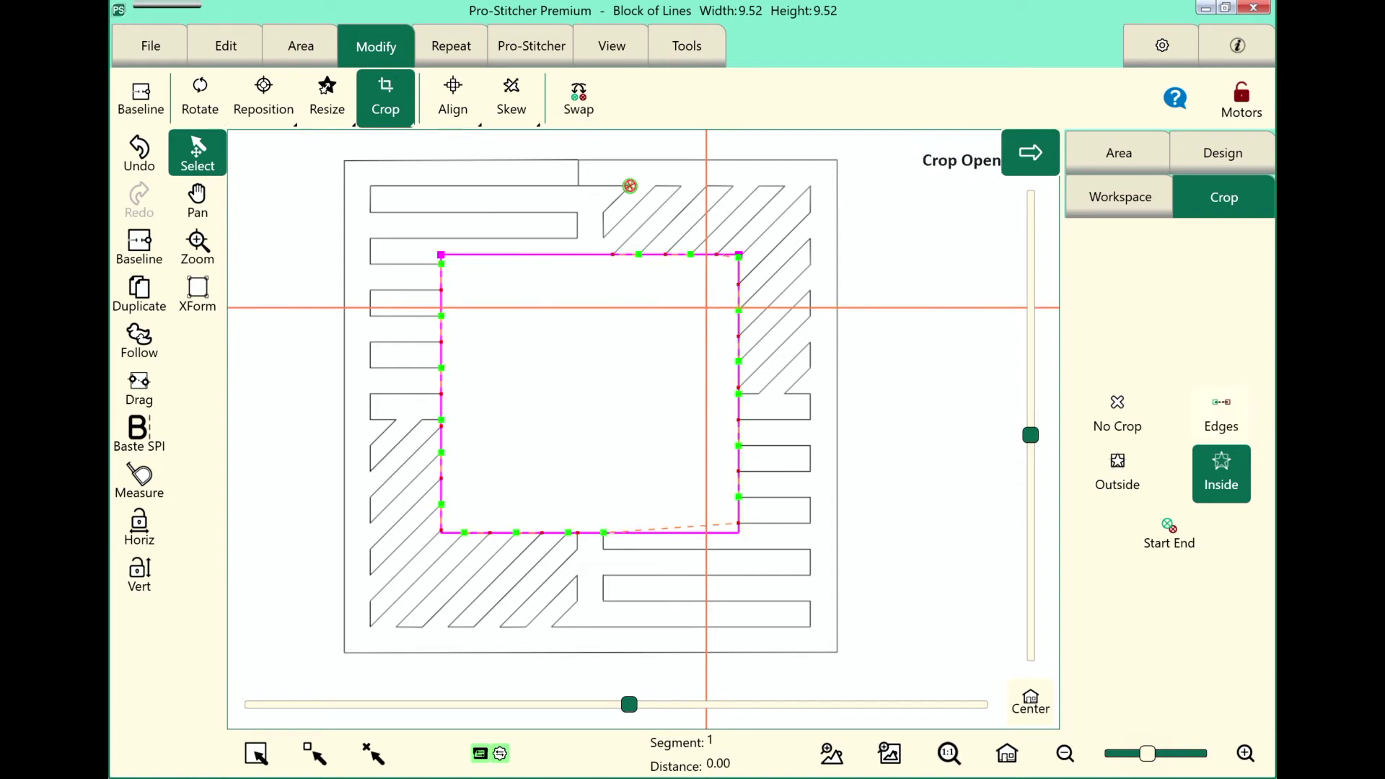
left_click(1114, 417)
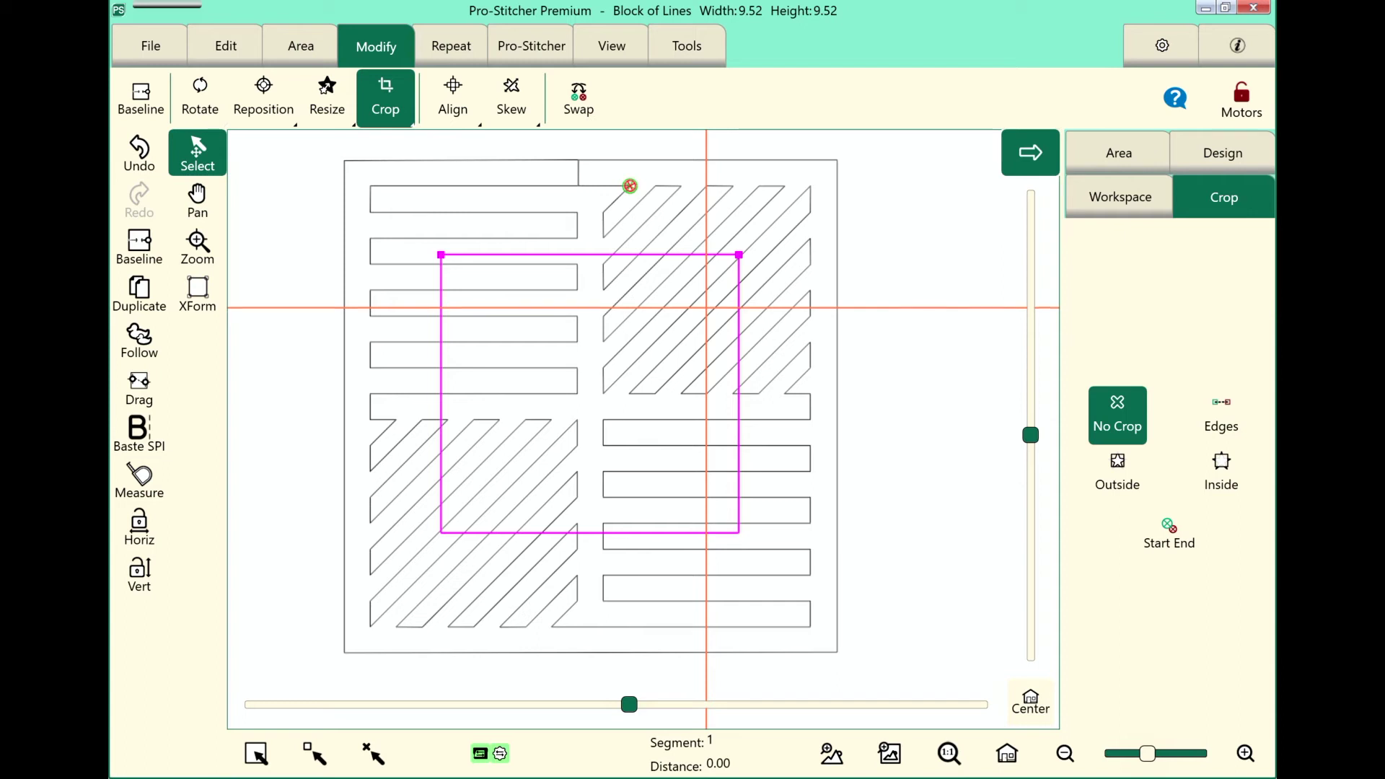
- Use New Start & End to advance the start point to 2.64, on the upper edge of the upper-right diagonal-line quadrant
left_click(531, 46)
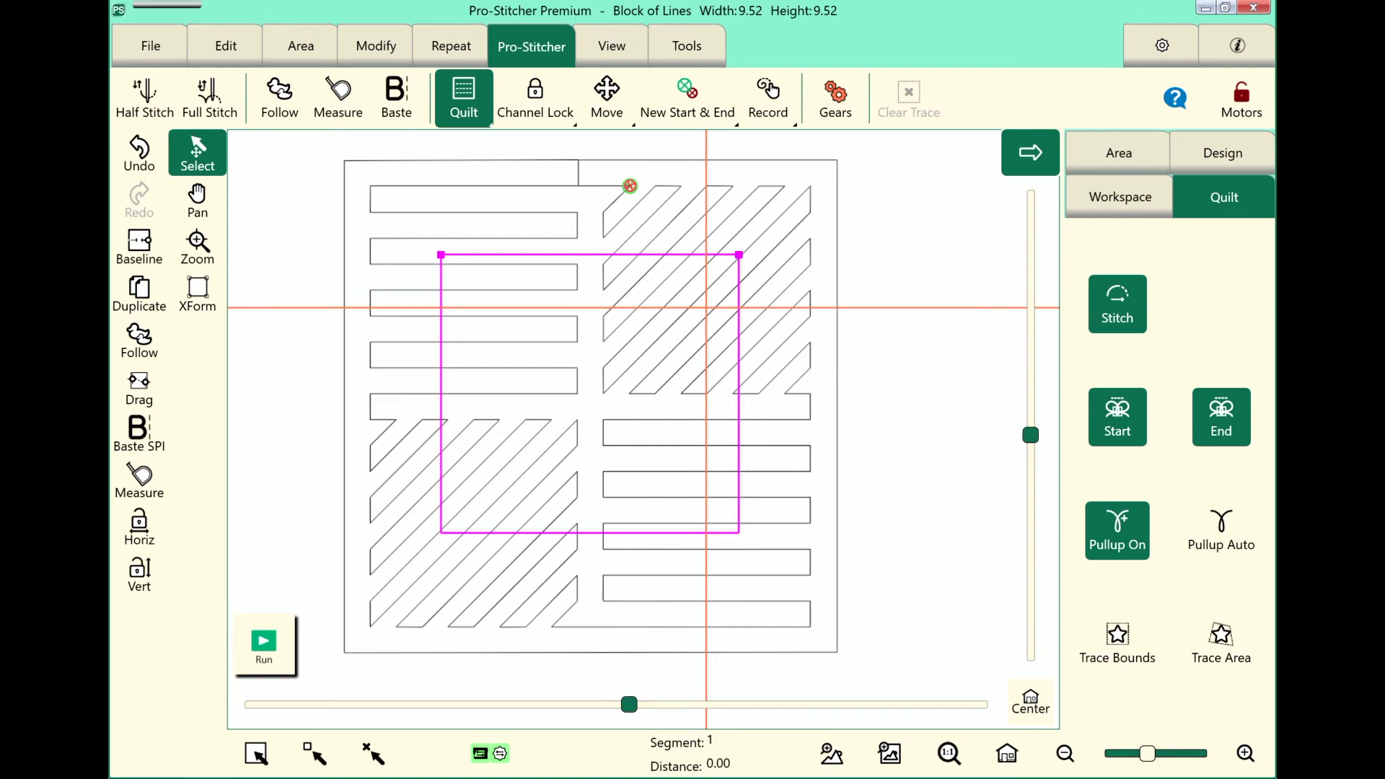
left_click(686, 97)
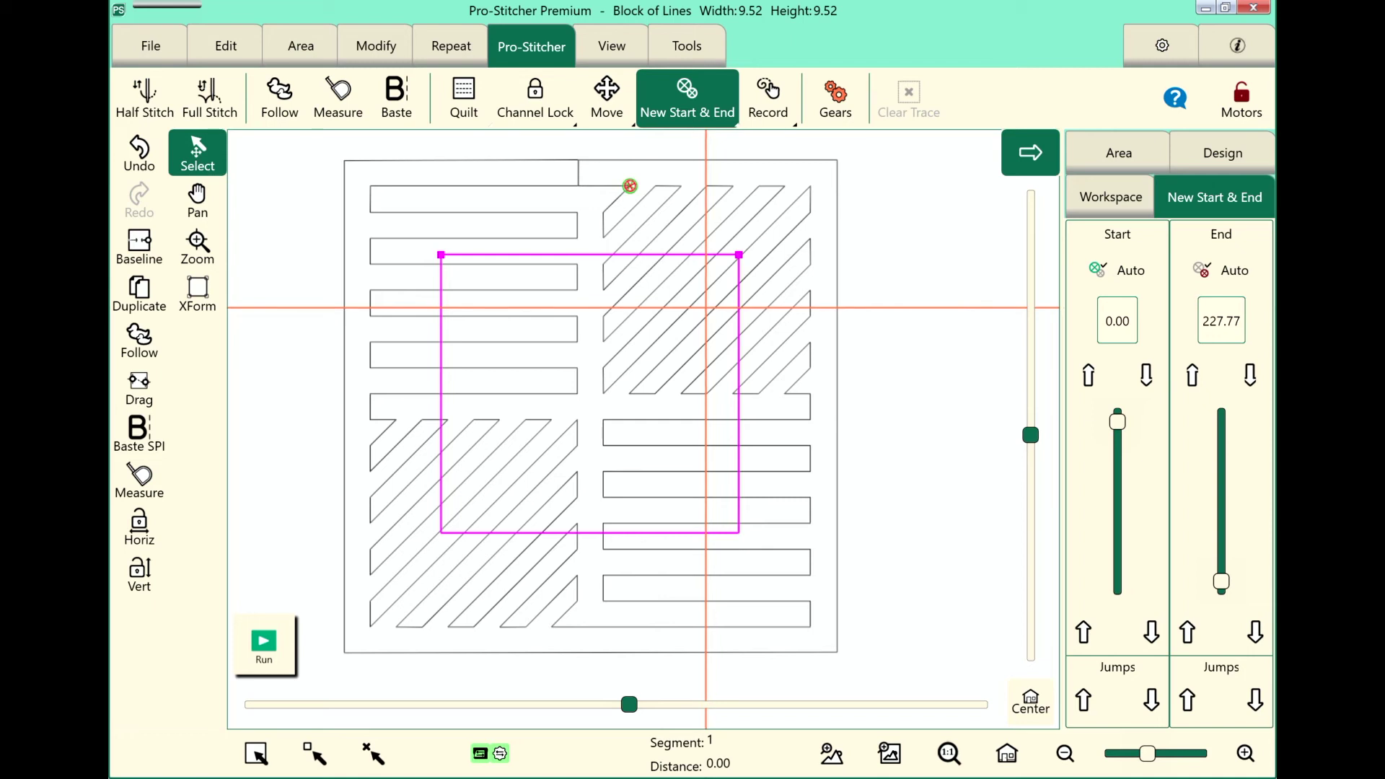
left_click(1145, 375)
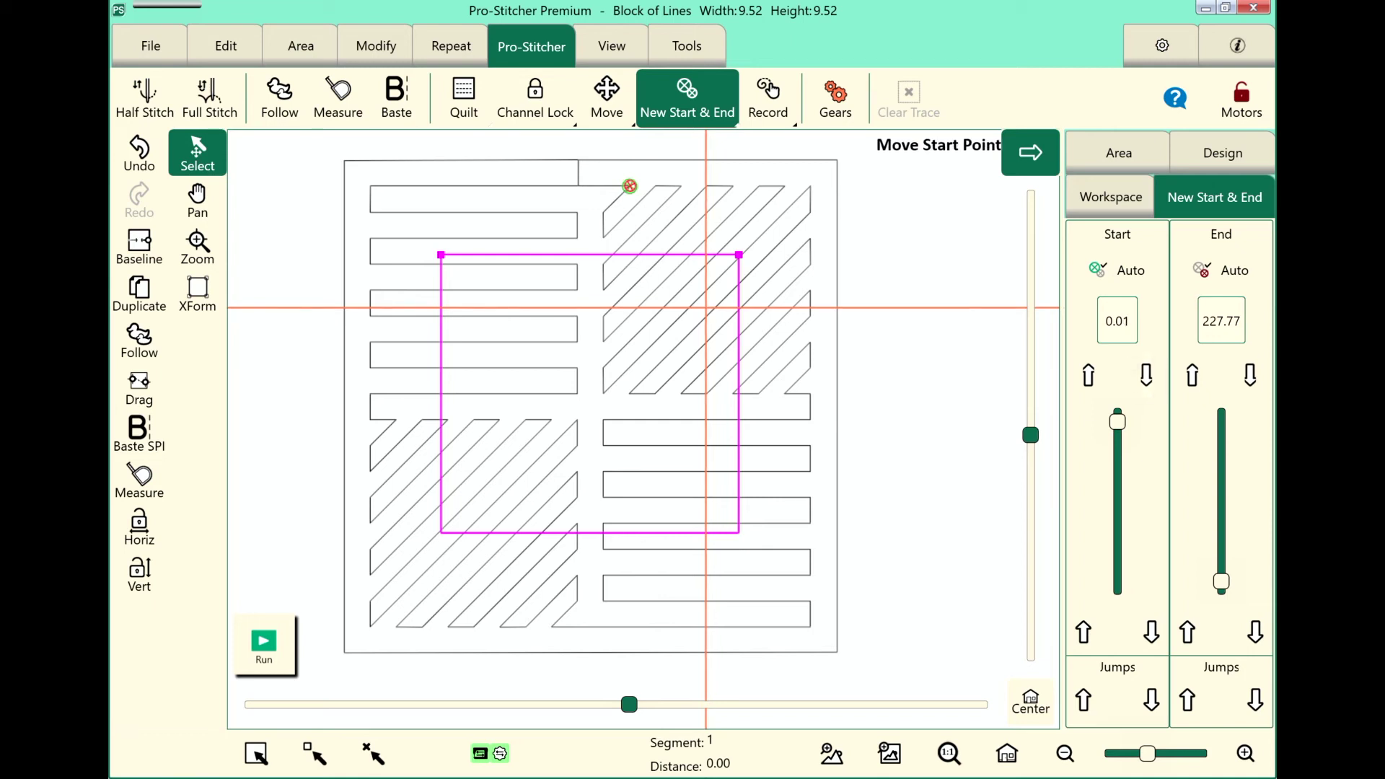
left_click(1142, 382)
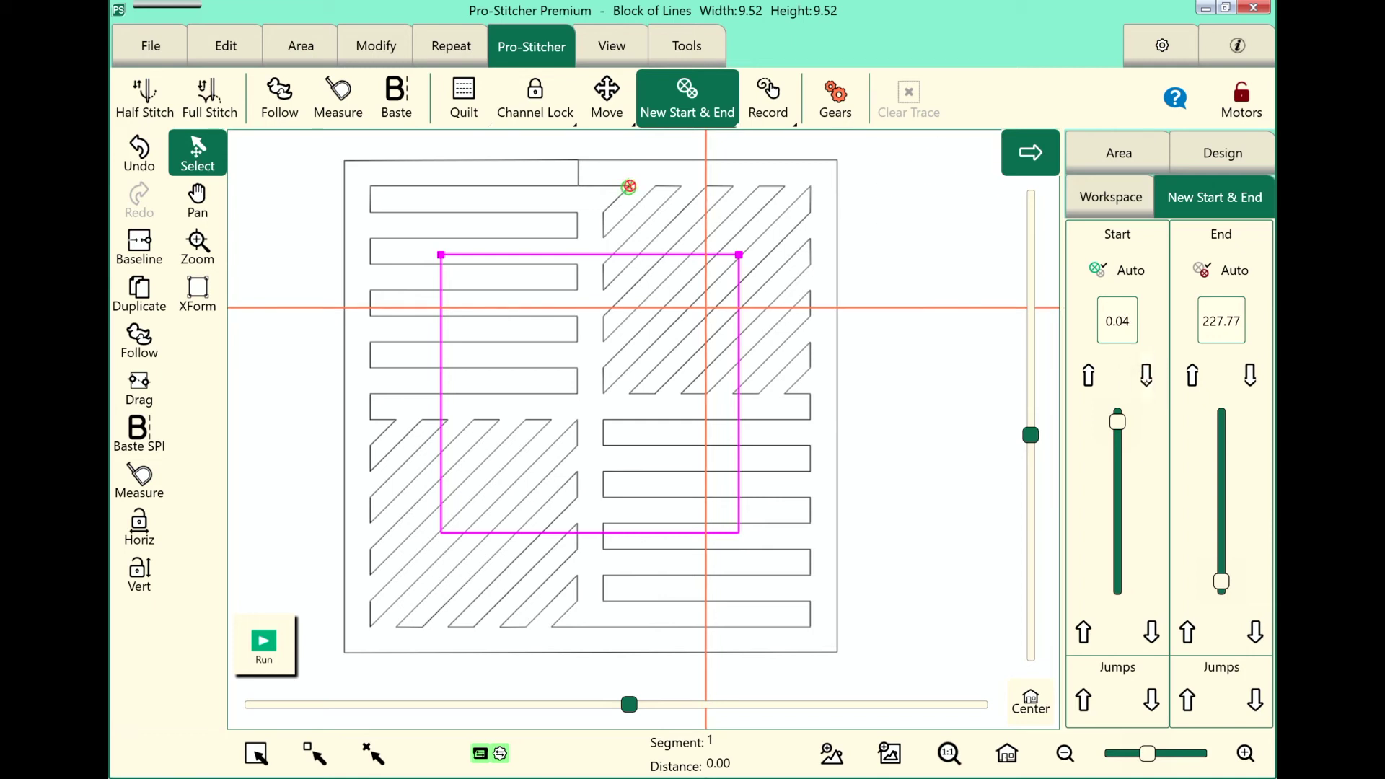
left_click(1143, 383)
left_click(1142, 382)
left_click(1147, 377)
left_click(1148, 377)
left_click(1147, 377)
left_click(1147, 377)
left_click(1148, 377)
left_click(1151, 632)
left_click(1151, 631)
left_click(1151, 632)
- Move the end point back through the previous shapes to 202.24, at the lower-left corner of the outer border
left_click(1187, 632)
left_click(1187, 632)
left_click(1187, 632)
left_click(1187, 632)
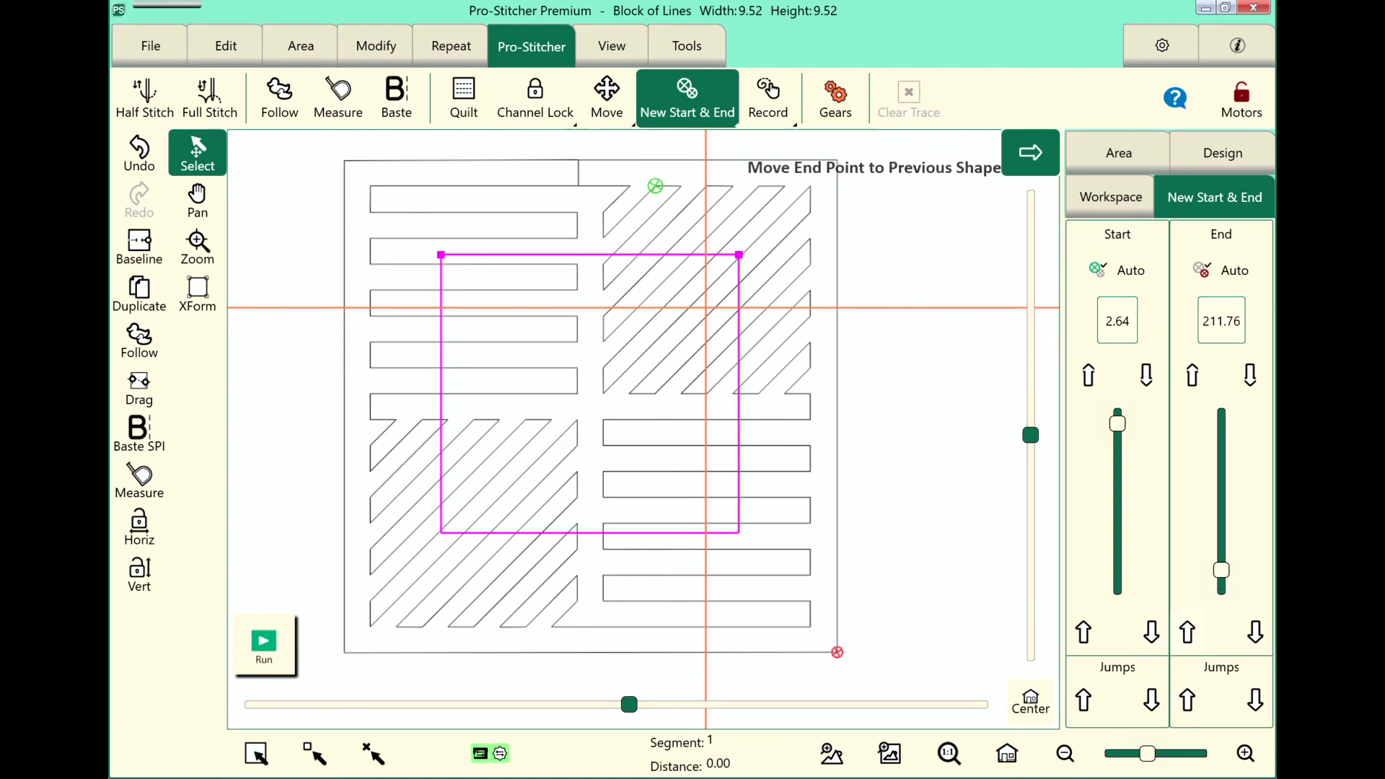
left_click(1187, 632)
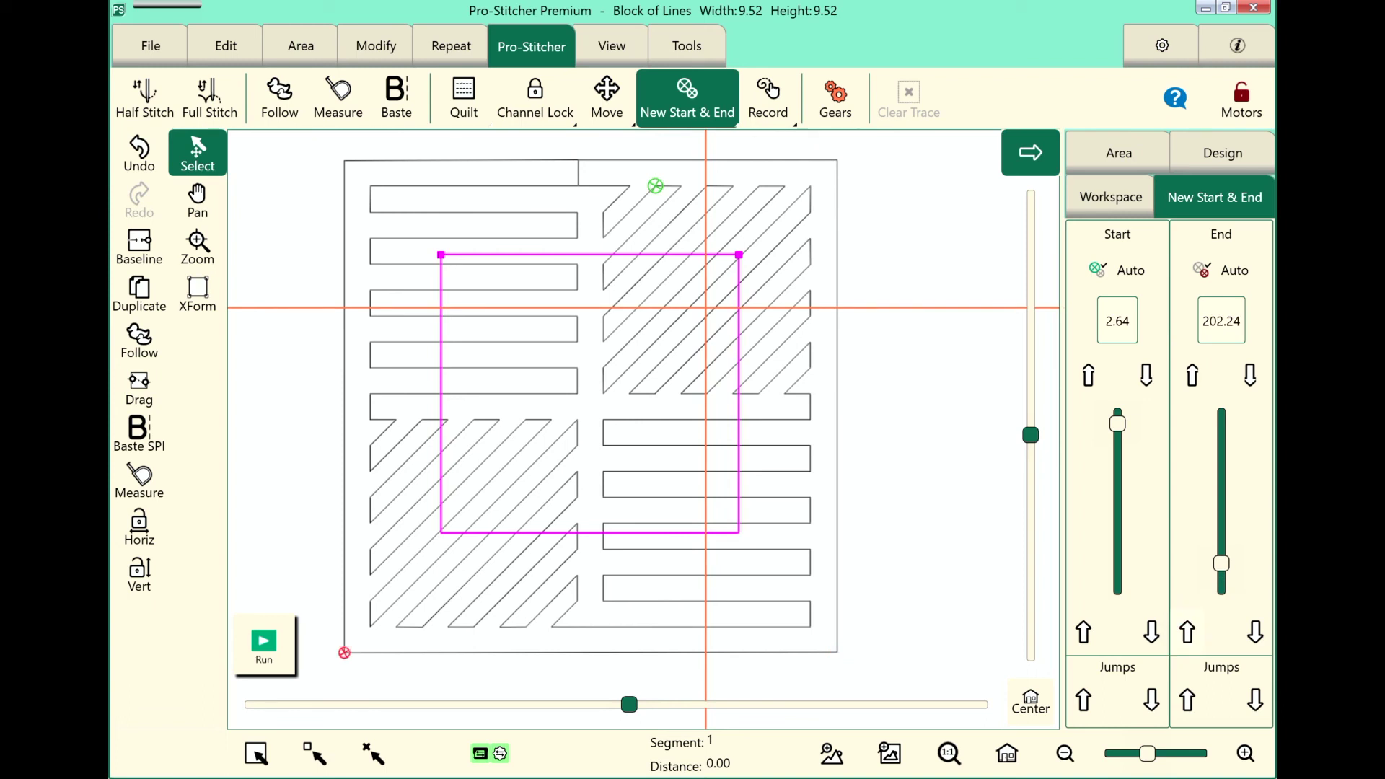
- Crop the design to the stitching between its new start and end points
left_click(377, 46)
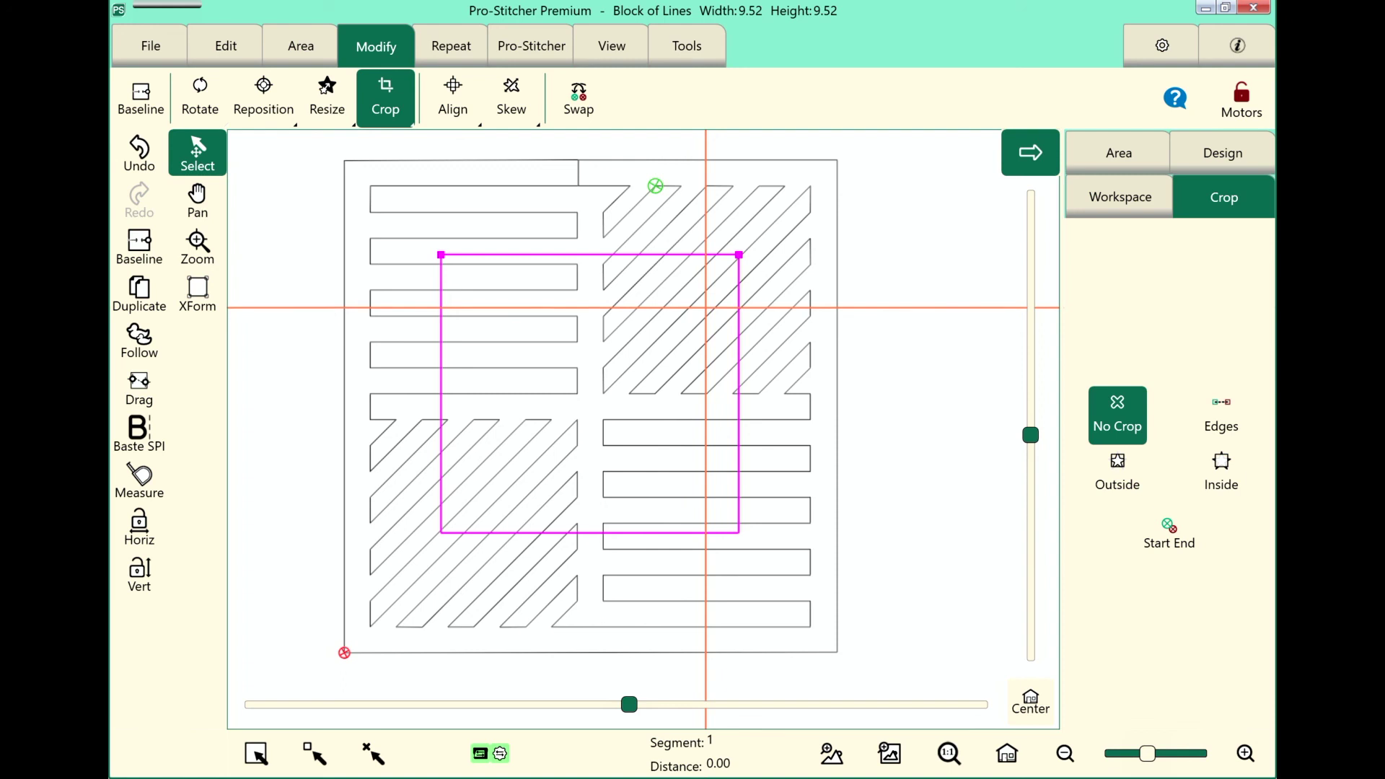
left_click(1169, 532)
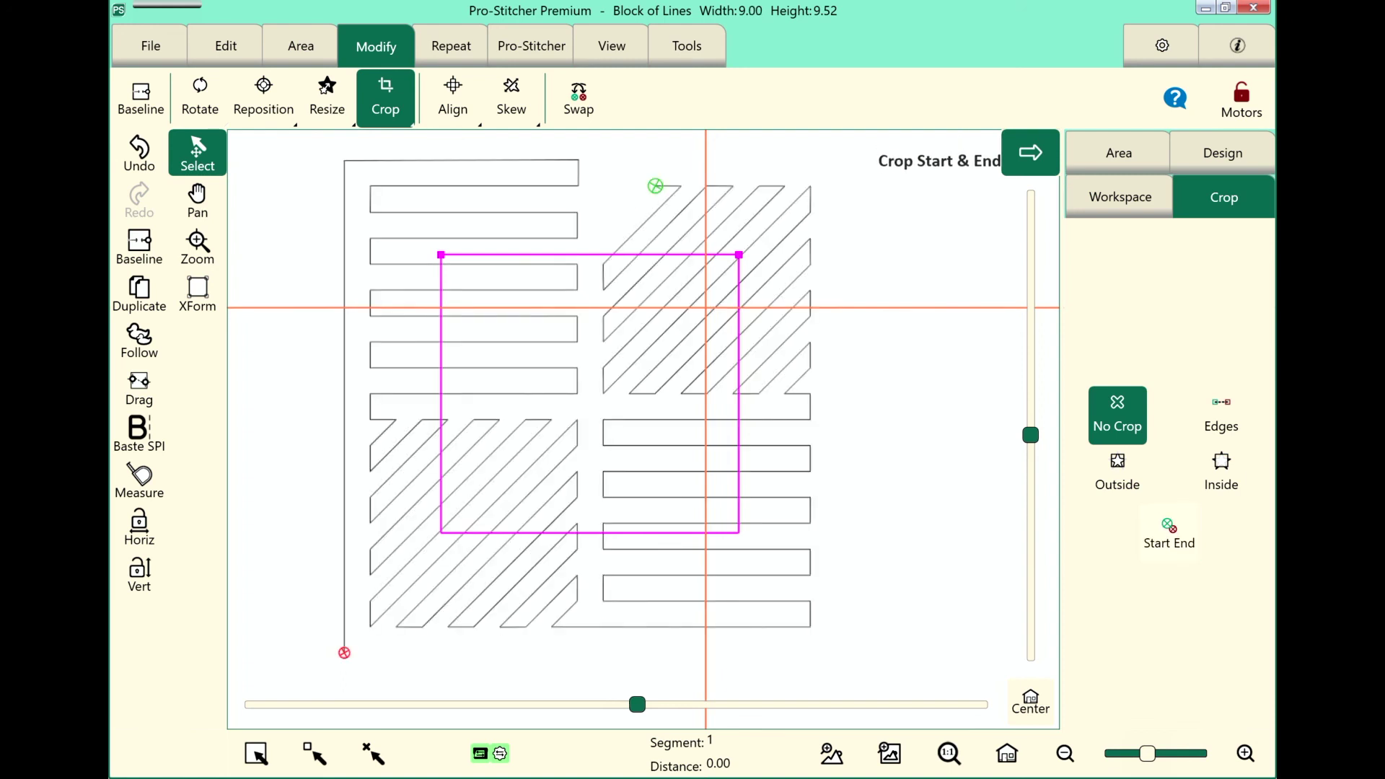